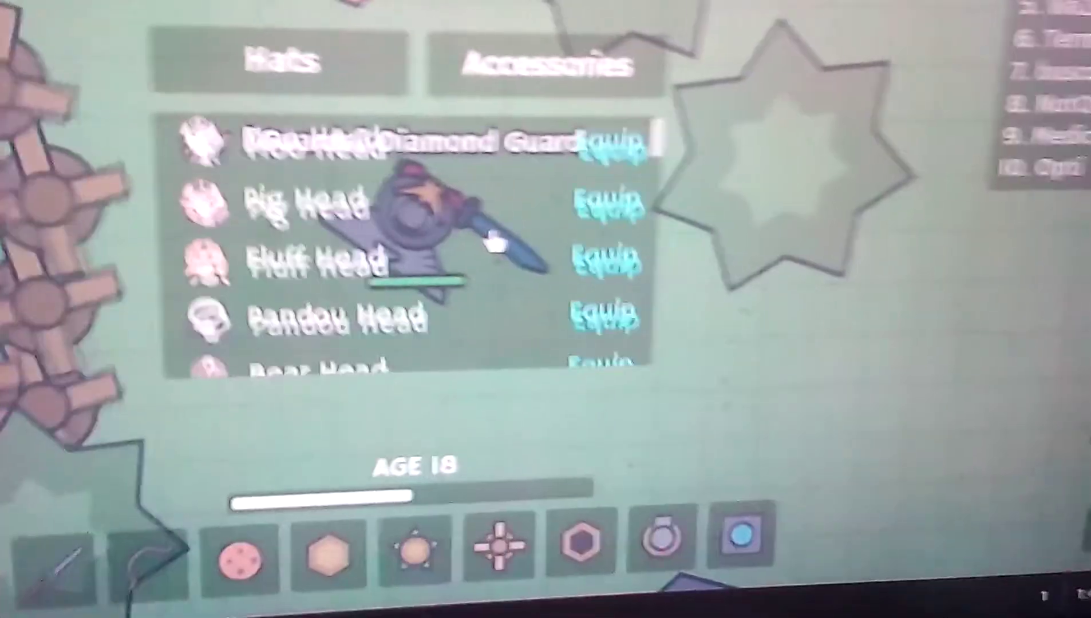
- Try on the Bear Head, then switch the player to Samurai Armor
{"action": "left_click", "coordinate": [599, 365]}
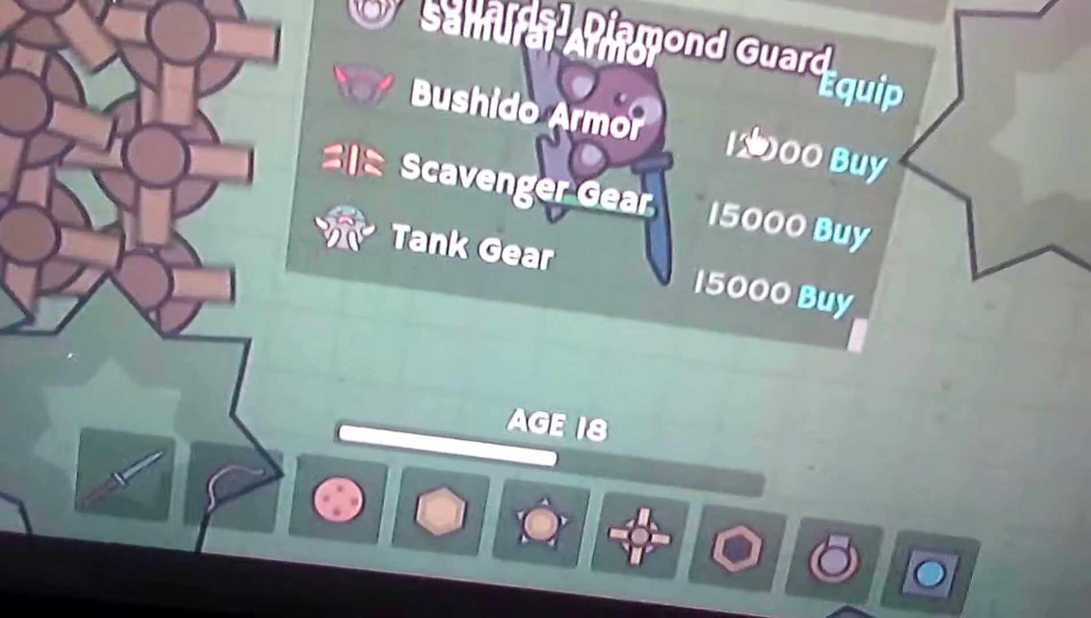
{"action": "left_click", "coordinate": [856, 90]}
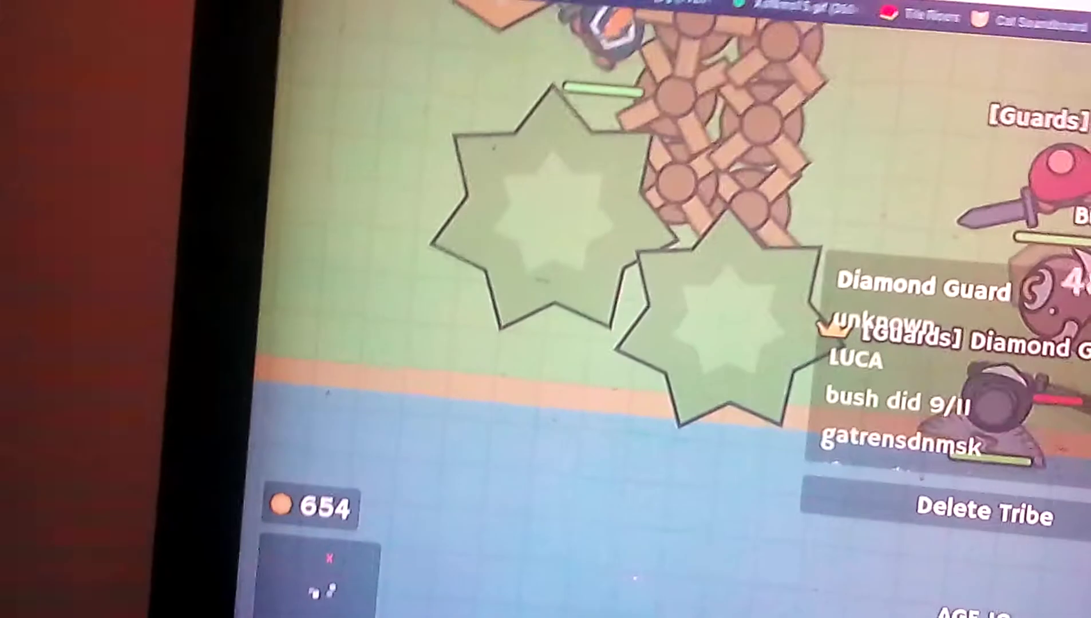
- Re-equip the Samurai Armor on Diamond Guard from the hat shop
{"action": "left_click", "coordinate": [1023, 273]}
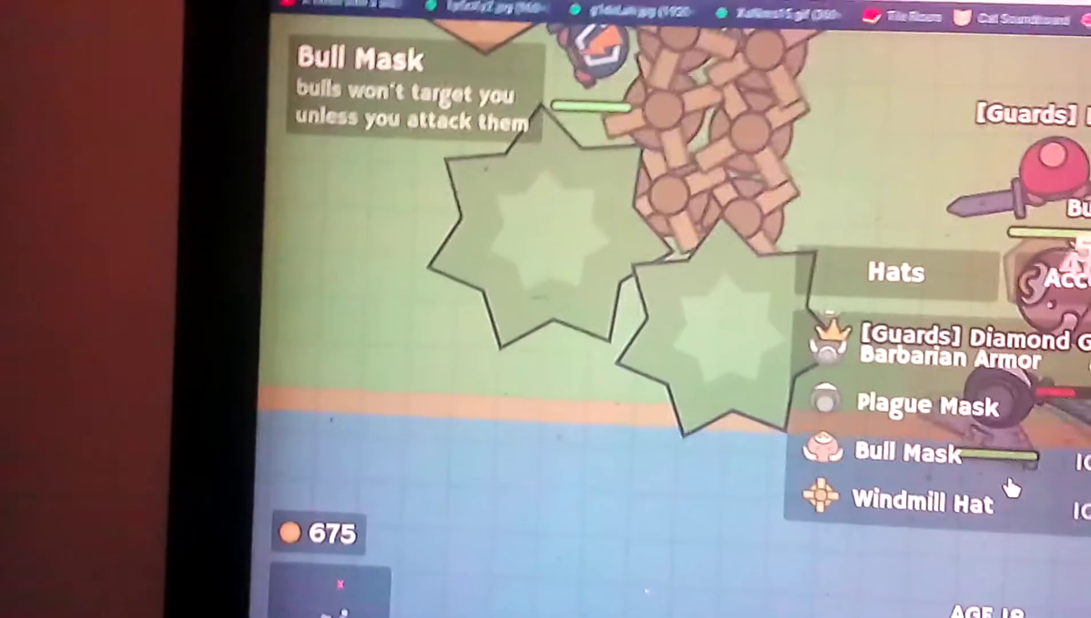
{"action": "scroll", "coordinate": [998, 459], "scroll_direction": "down", "scroll_amount": 1}
{"action": "scroll", "coordinate": [1003, 481], "scroll_direction": "down", "scroll_amount": 2}
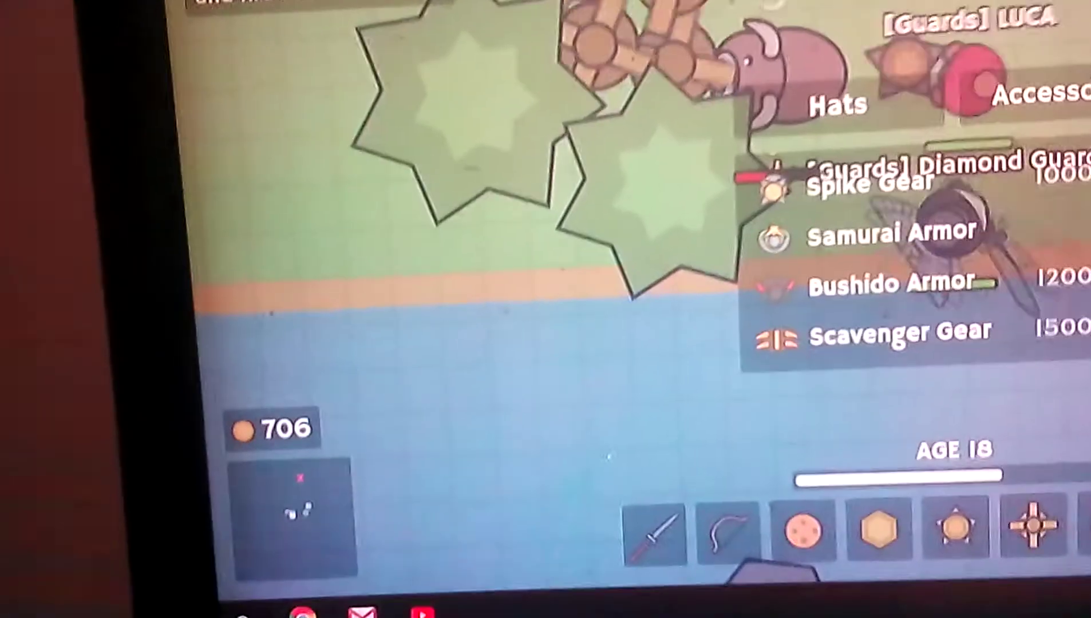
{"action": "left_click", "coordinate": [907, 316]}
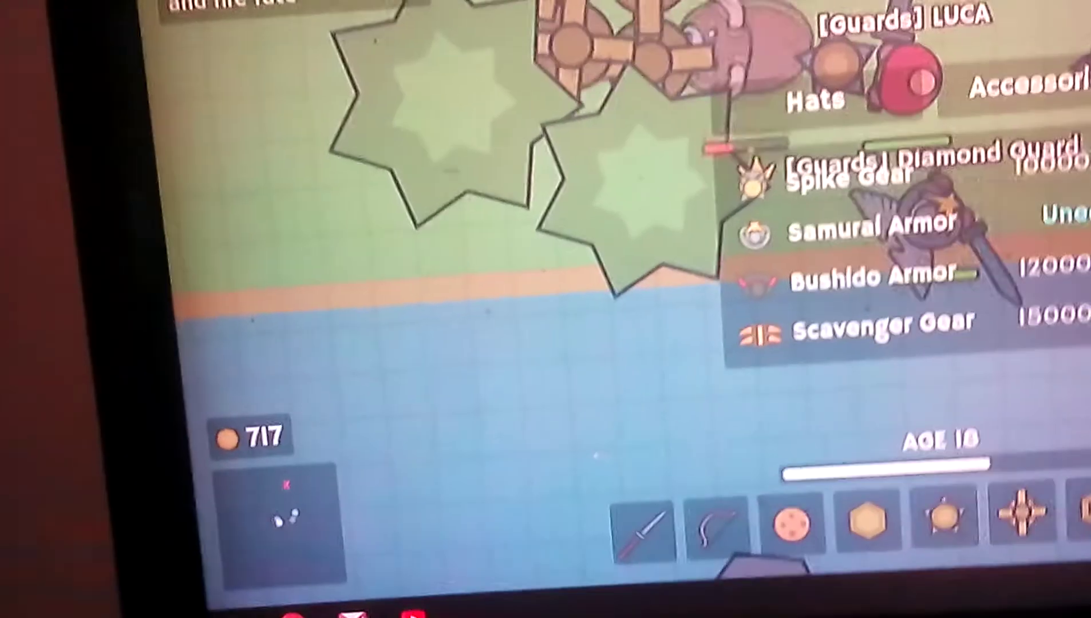